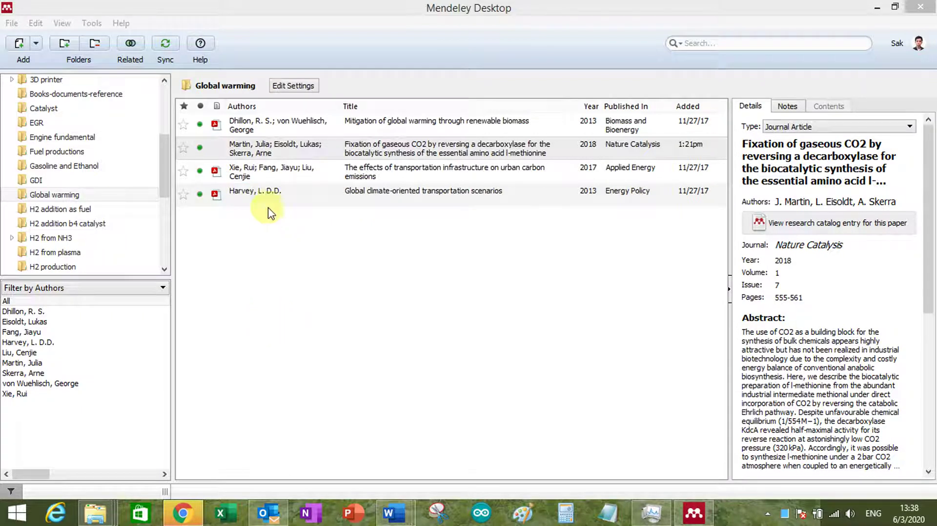
Inspect the details and attached files of the renewable biomass and gaseous CO2 fixation papers in the Global warming folder.
{"action": "left_click", "coordinate": [264, 124]}
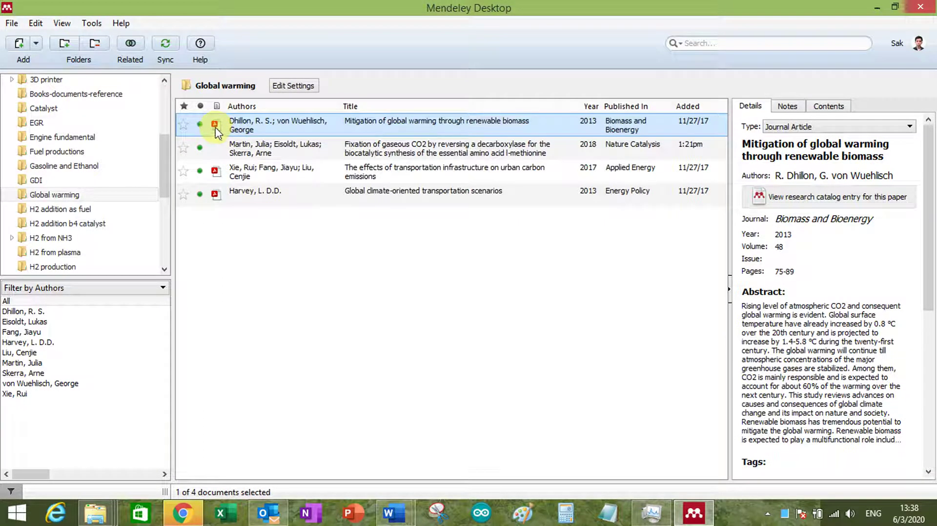
{"action": "scroll", "coordinate": [800, 293], "scroll_direction": "down", "scroll_amount": 6}
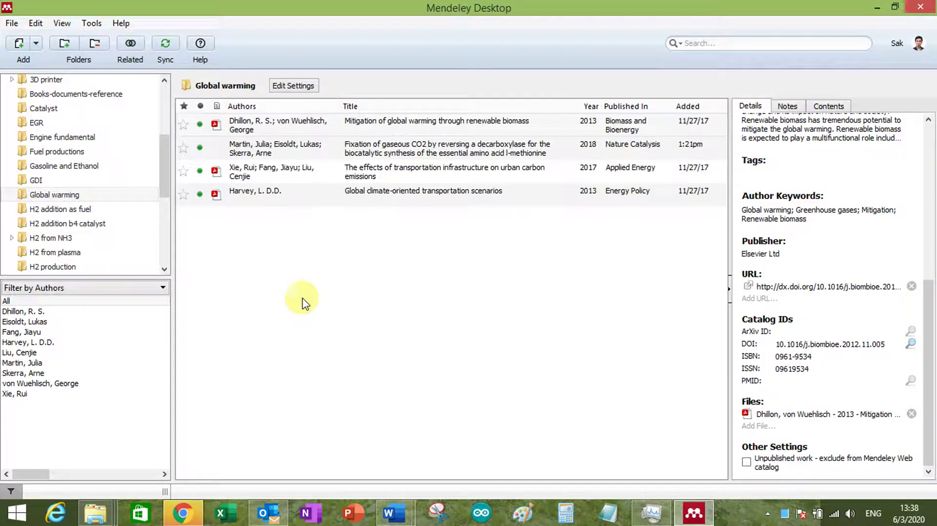
{"action": "left_click", "coordinate": [261, 155]}
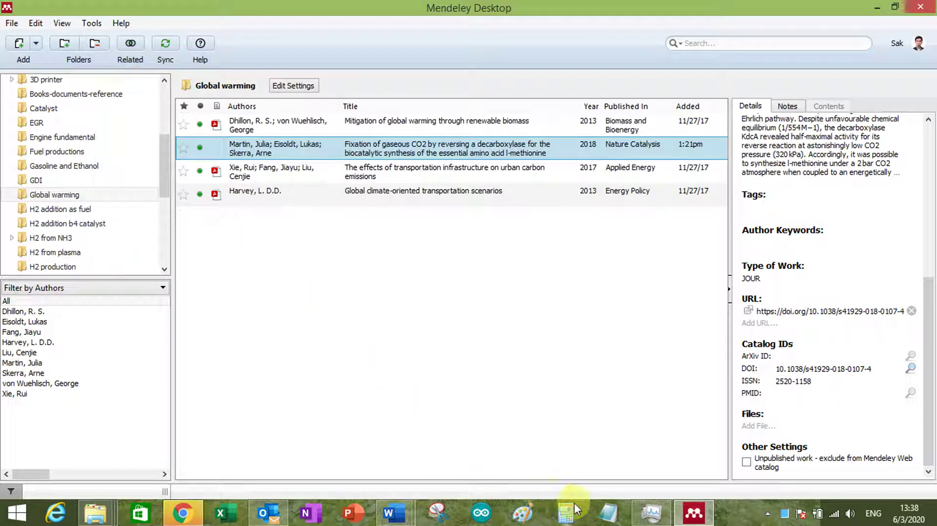
{"action": "left_click", "coordinate": [610, 515]}
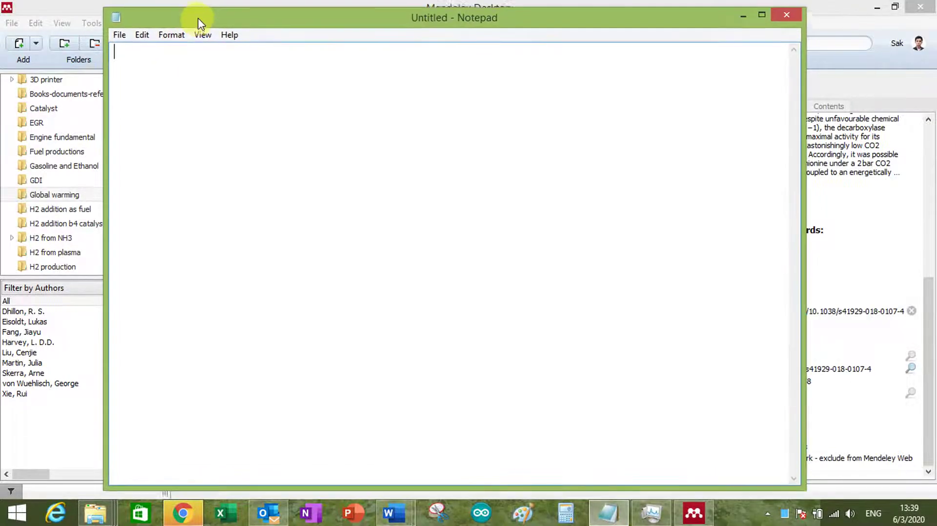
{"action": "left_click_drag", "start_coordinate": [104, 4], "coordinate": [180, 47]}
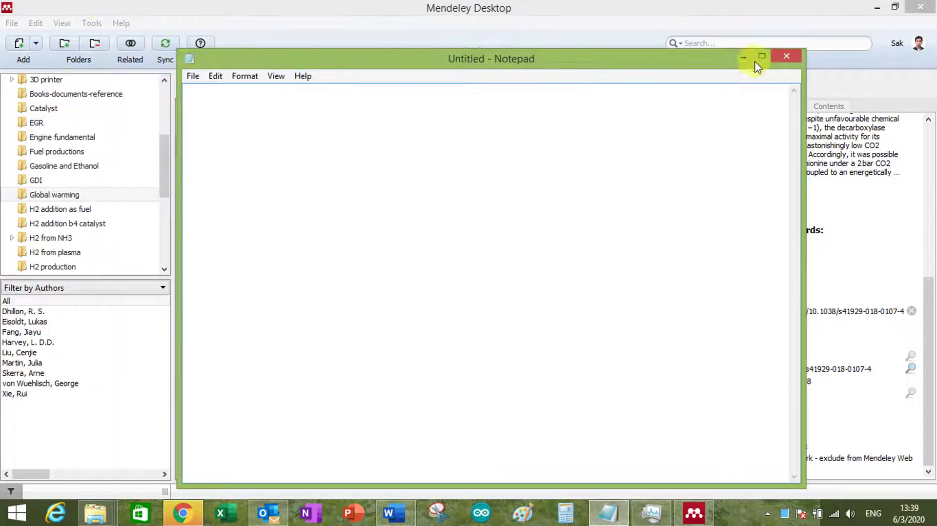
{"action": "left_click", "coordinate": [786, 57]}
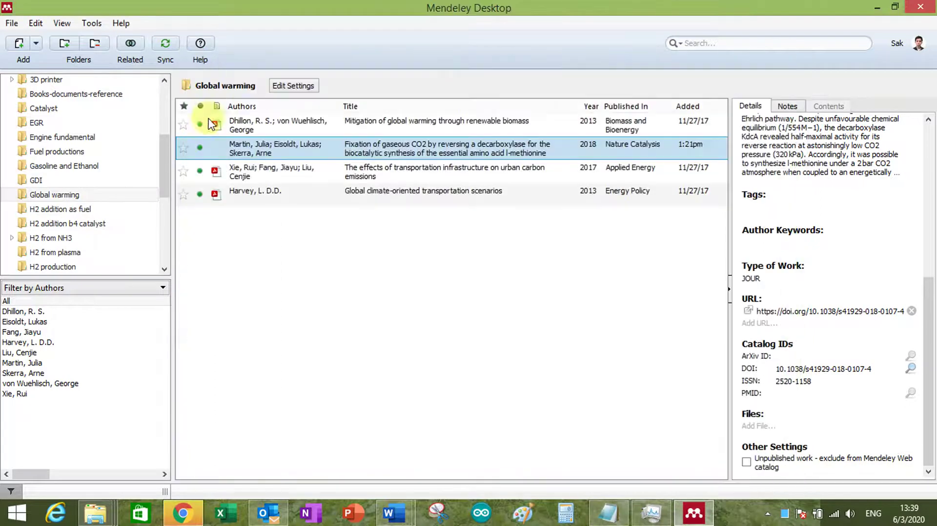
View the text file attached to the ISO 22241-1_2019 entry in the Books-documents-reference folder, and close it.
{"action": "left_click", "coordinate": [75, 94]}
{"action": "left_click", "coordinate": [263, 344]}
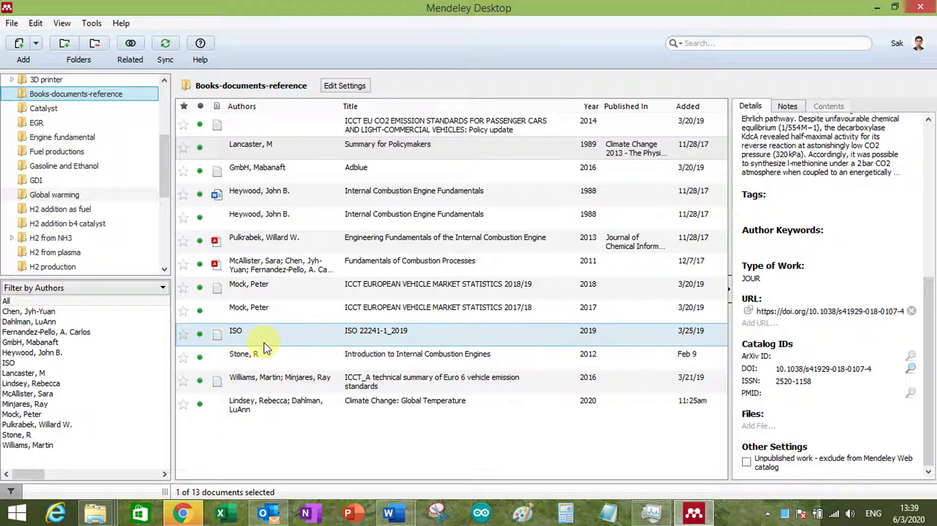
{"action": "double_click", "coordinate": [264, 344]}
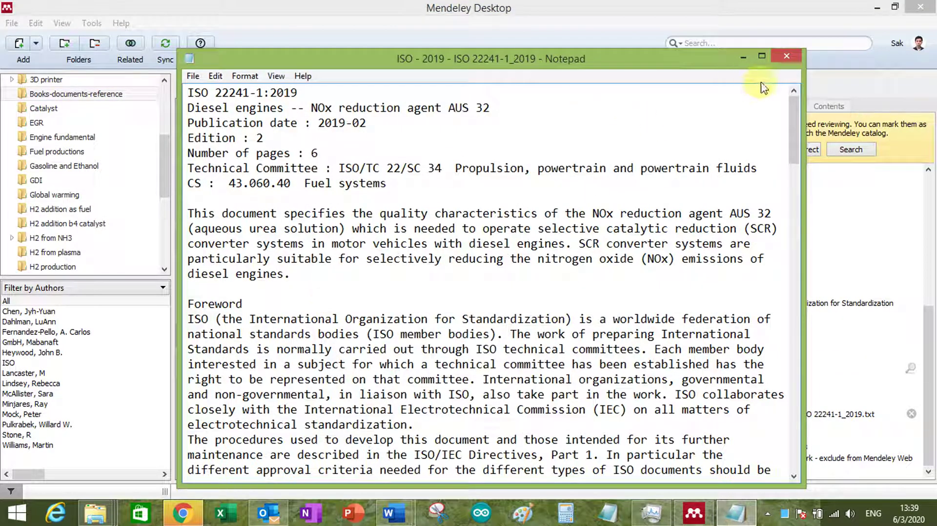
{"action": "left_click", "coordinate": [784, 55]}
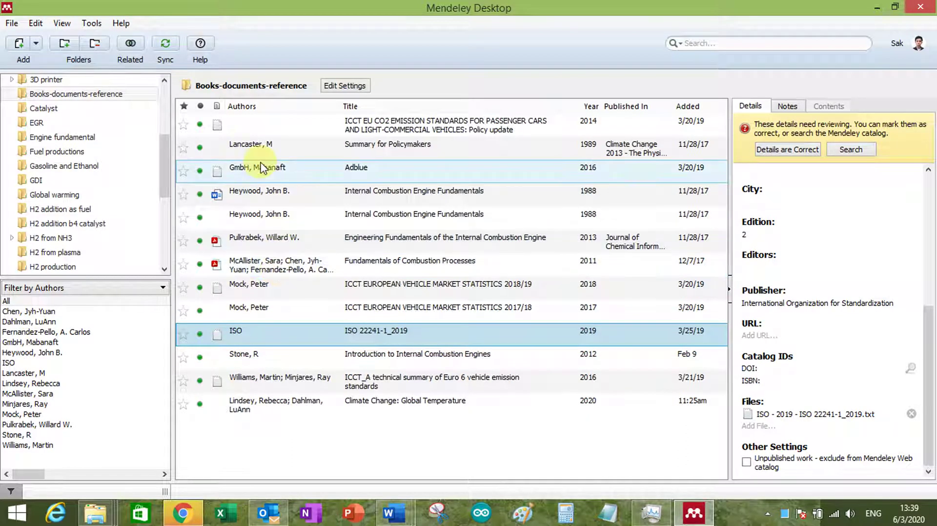
Examine the institution and web address in the text file attached to the ICCT Euro 6 technical summary, and close it.
{"action": "left_click", "coordinate": [284, 360]}
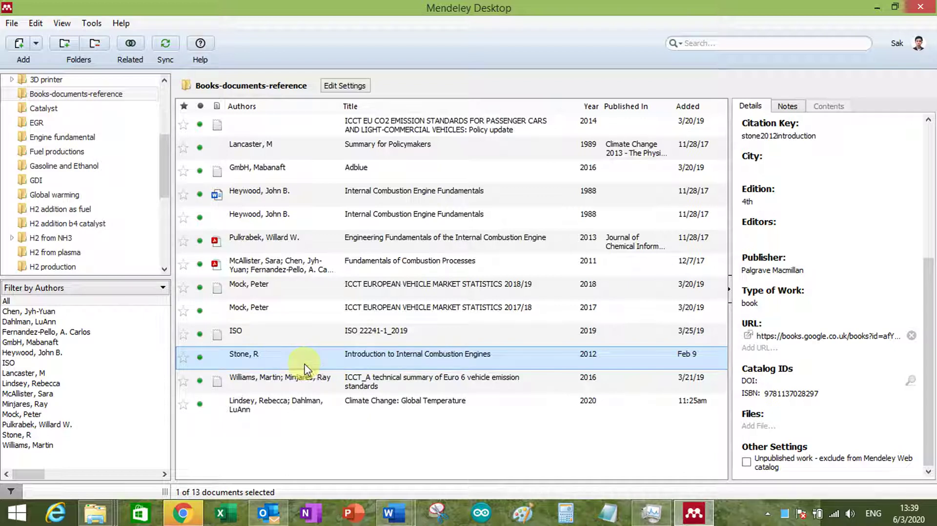
{"action": "double_click", "coordinate": [276, 381]}
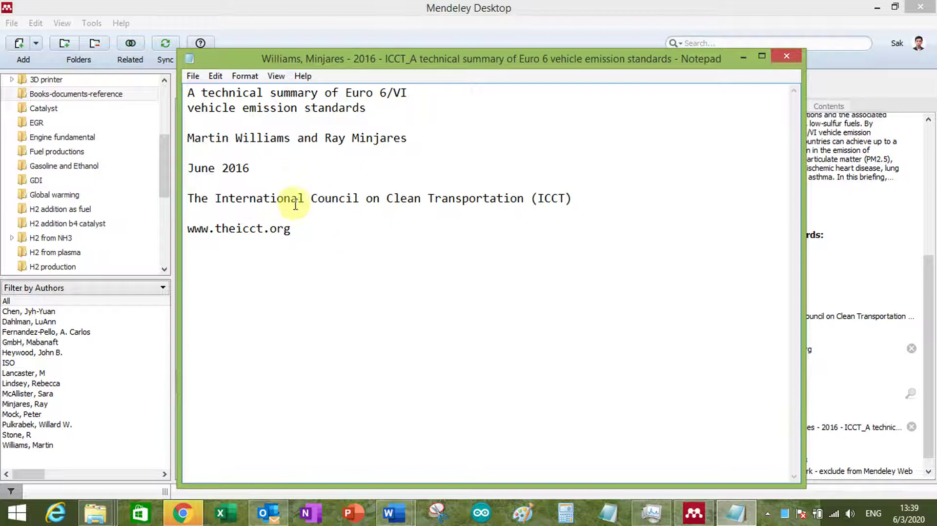
{"action": "left_click", "coordinate": [571, 199]}
{"action": "left_click", "coordinate": [199, 204], "text": "shift"}
{"action": "left_click_drag", "start_coordinate": [199, 204], "coordinate": [184, 203]}
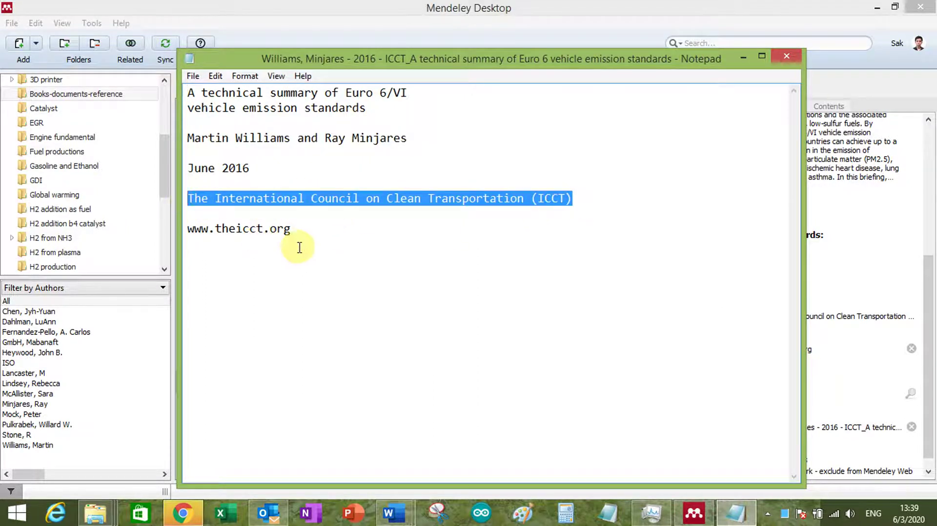
{"action": "left_click_drag", "start_coordinate": [296, 232], "coordinate": [186, 236]}
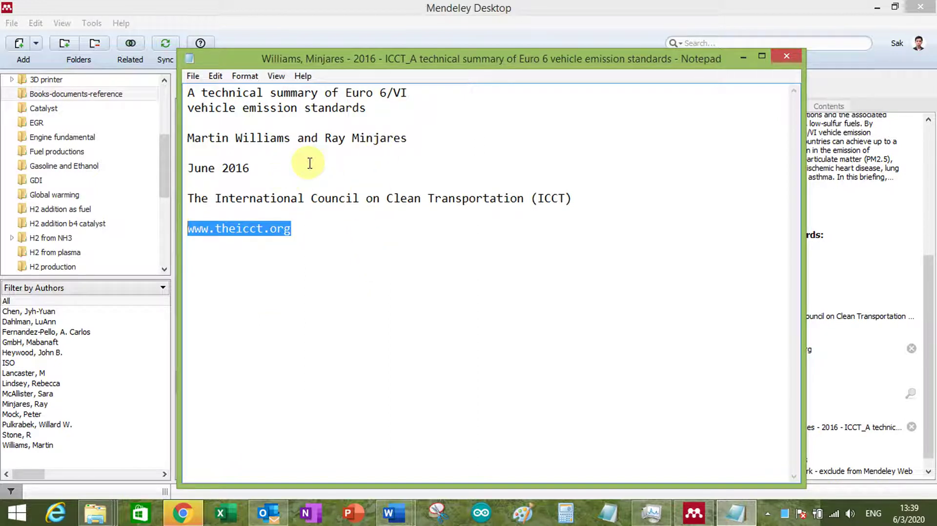
{"action": "left_click", "coordinate": [332, 125]}
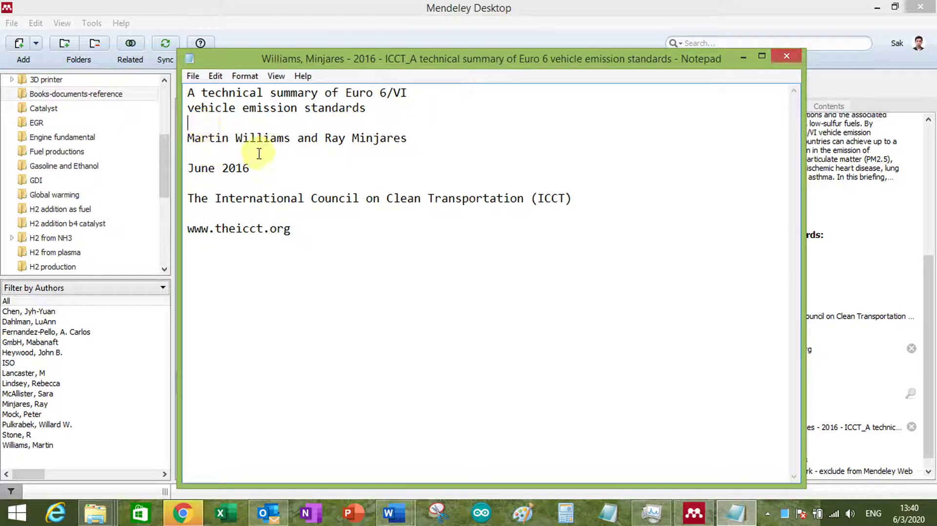
{"action": "left_click", "coordinate": [784, 55]}
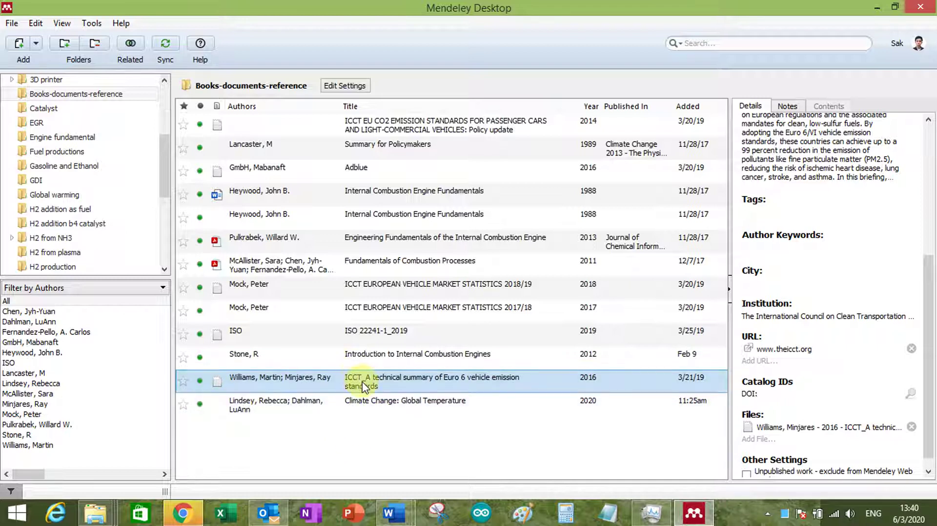
Review the ICCT Euro 6 entry's document type, authors, year, institution, URL and attached file.
{"action": "left_click_drag", "start_coordinate": [929, 359], "coordinate": [928, 222]}
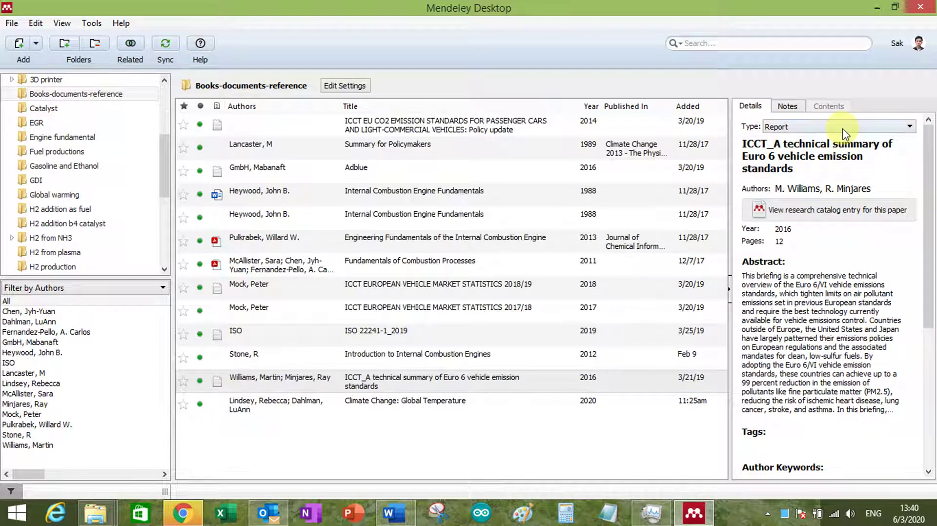
{"action": "left_click", "coordinate": [829, 127]}
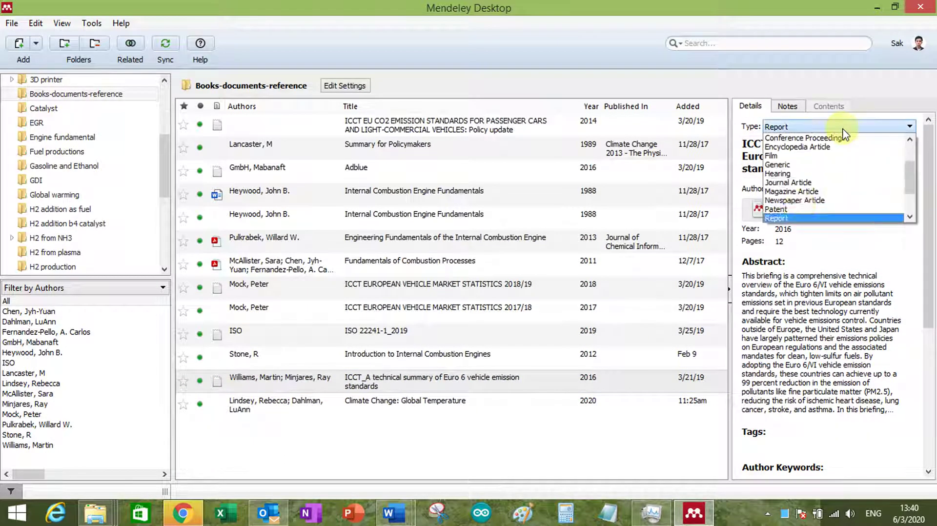
{"action": "left_click", "coordinate": [805, 218]}
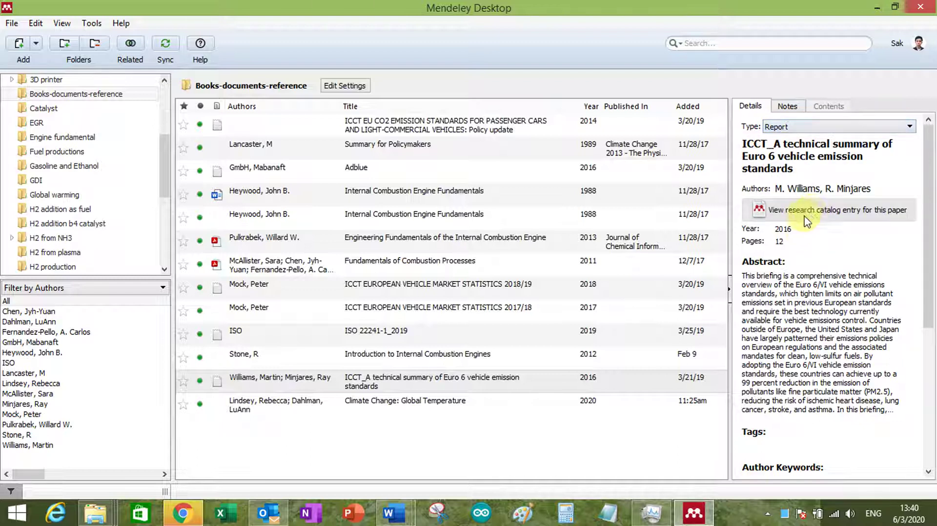
{"action": "left_click", "coordinate": [824, 195]}
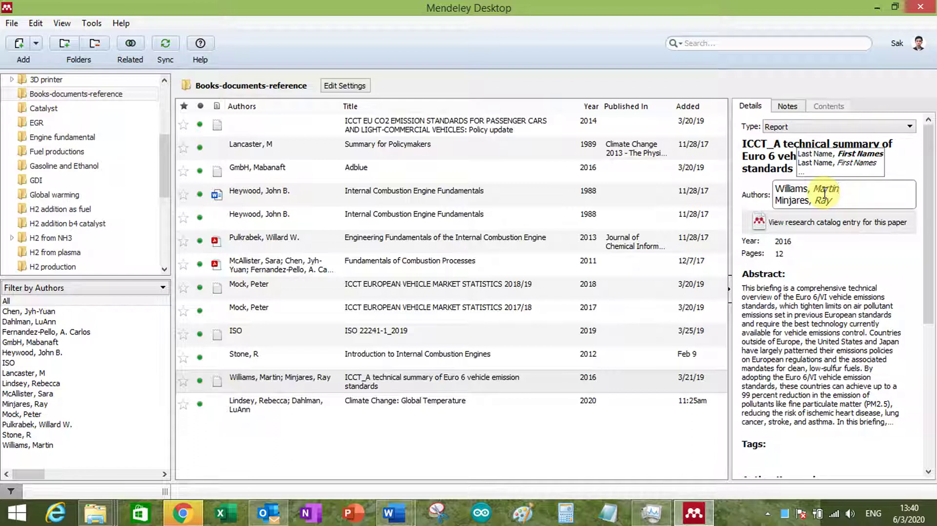
{"action": "left_click", "coordinate": [800, 241]}
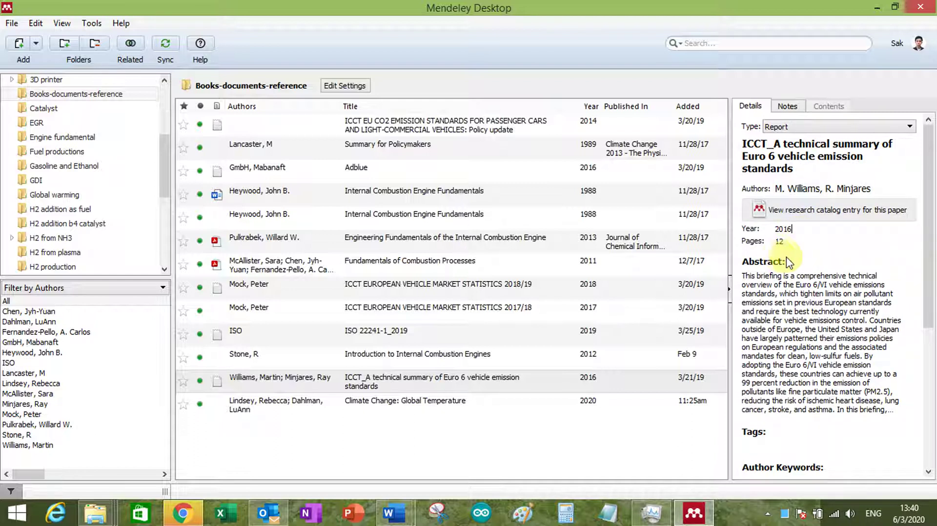
{"action": "left_click_drag", "start_coordinate": [926, 236], "coordinate": [927, 382]}
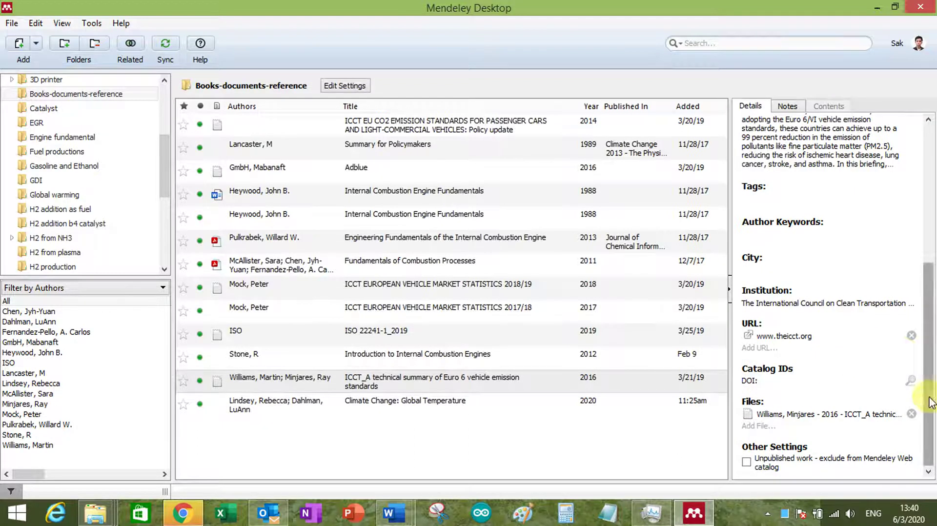
{"action": "left_click_drag", "start_coordinate": [923, 390], "coordinate": [929, 243]}
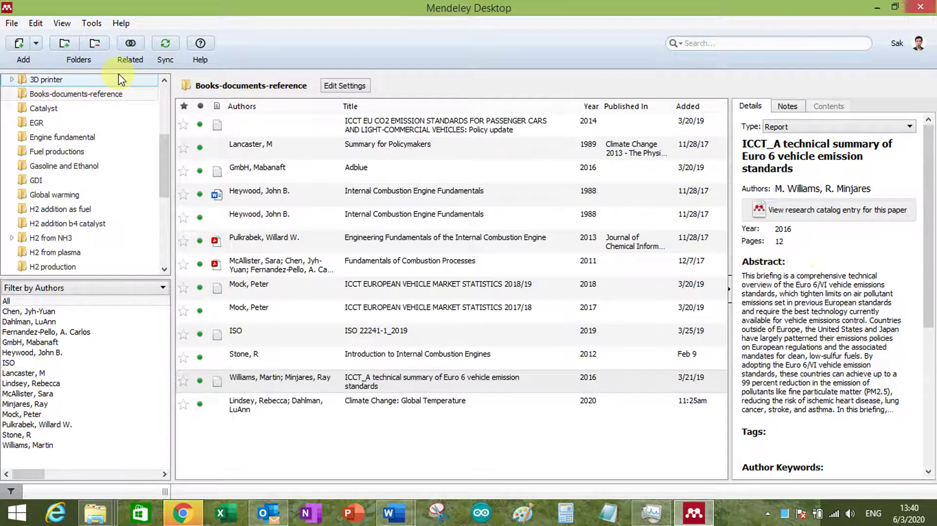
Show the documents in the Global warming folder.
{"action": "scroll", "coordinate": [168, 177], "scroll_direction": "up", "scroll_amount": 2}
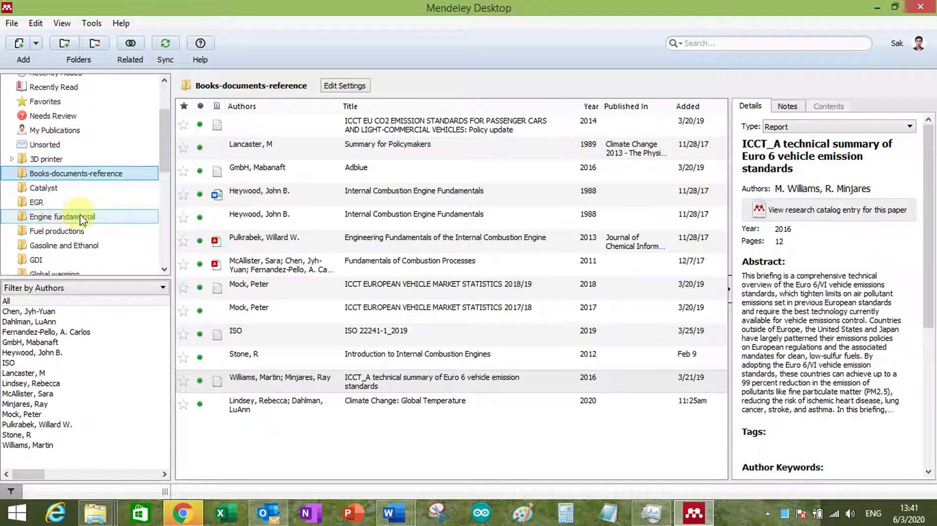
{"action": "left_click_drag", "start_coordinate": [167, 151], "coordinate": [168, 174]}
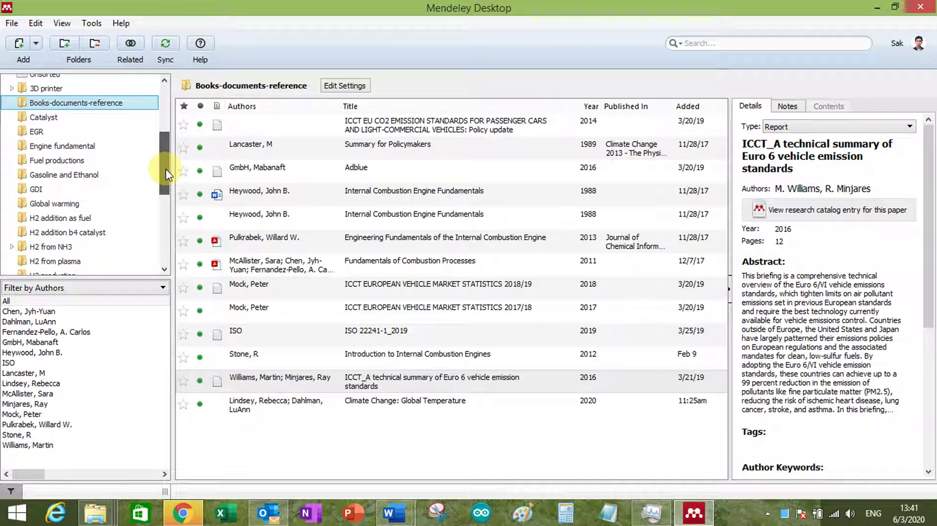
{"action": "left_click", "coordinate": [55, 204]}
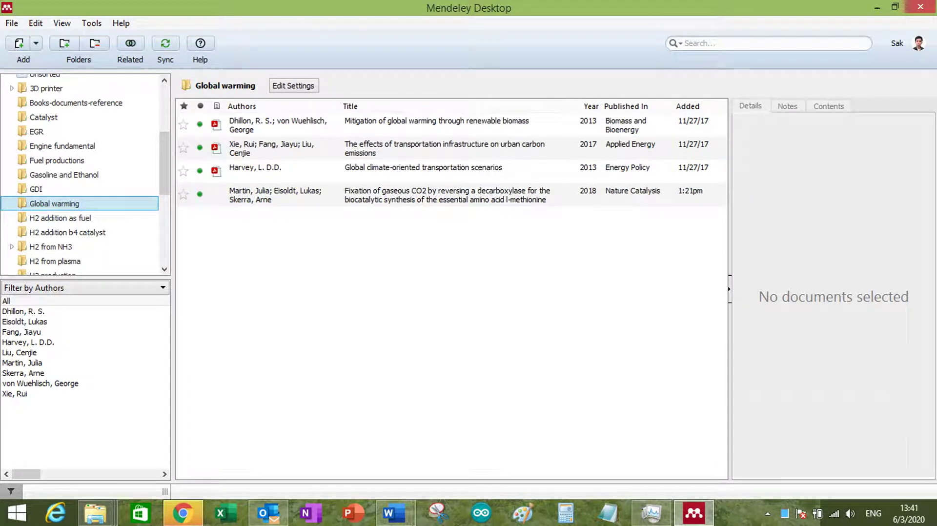
Switch to Chrome, accept the cookie notice on the phys.org article "Breakthrough in industrial CO2 usage", view its heading, and minimize the window.
{"action": "left_click", "coordinate": [182, 513]}
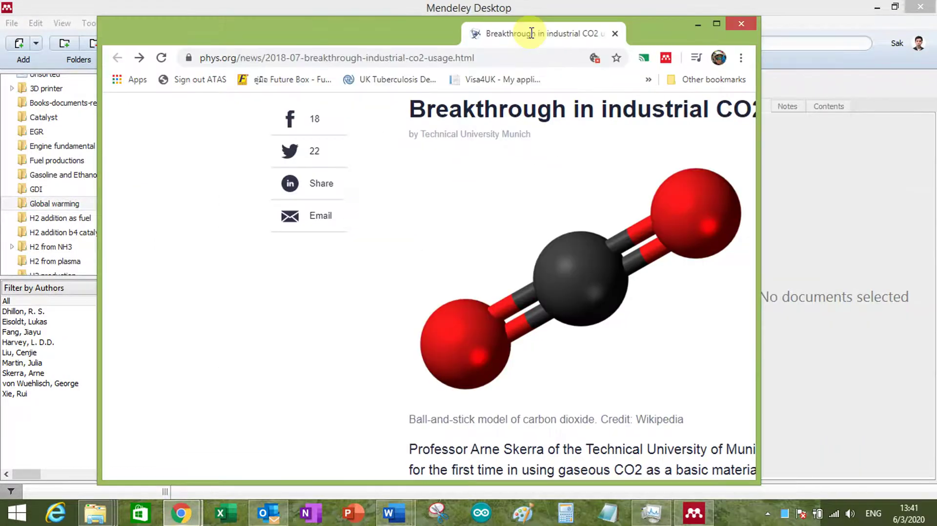
{"action": "double_click", "coordinate": [540, 32]}
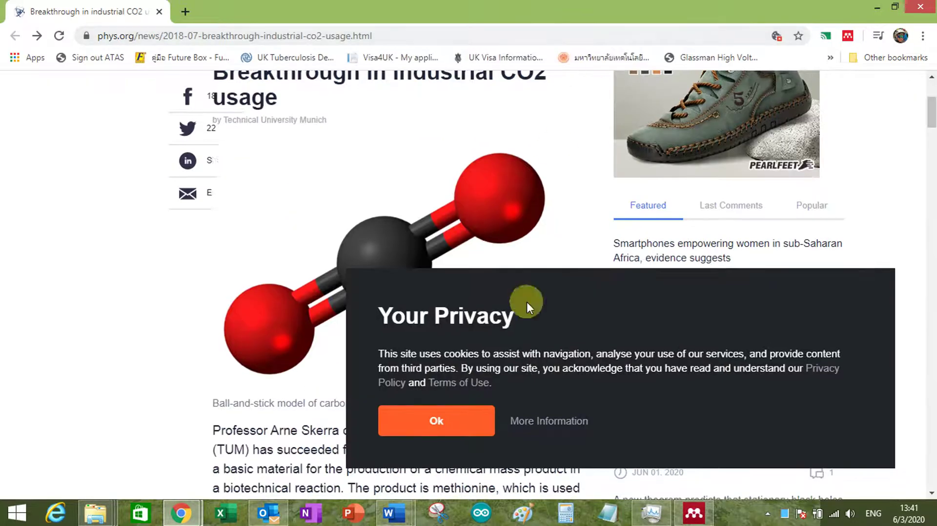
{"action": "left_click", "coordinate": [480, 418]}
{"action": "scroll", "coordinate": [454, 282], "scroll_direction": "up", "scroll_amount": 4}
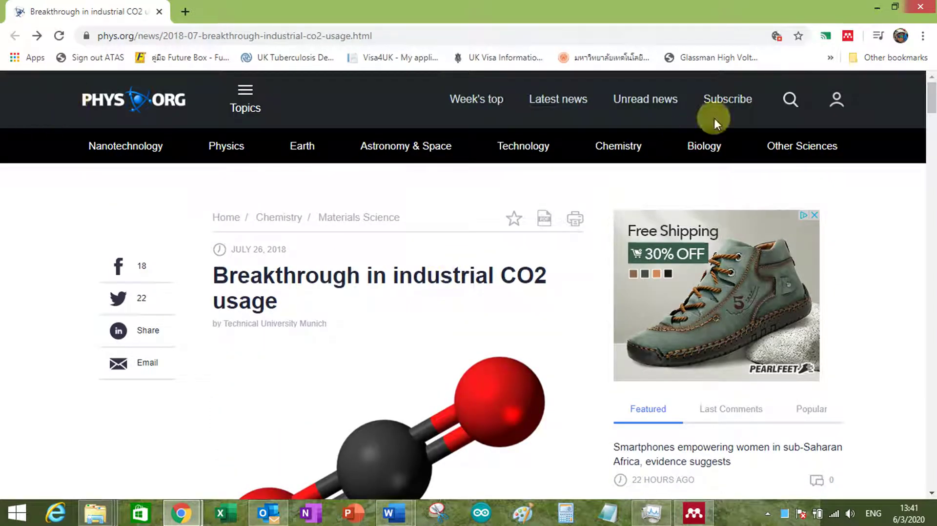
{"action": "left_click", "coordinate": [875, 9]}
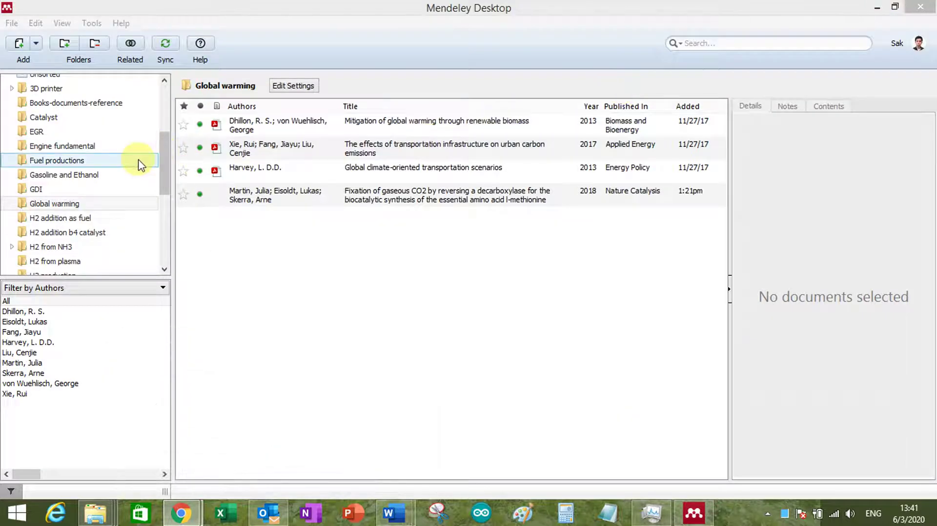
Start a new manual entry in the Global warming folder with the document type Web Page.
{"action": "left_click", "coordinate": [283, 251]}
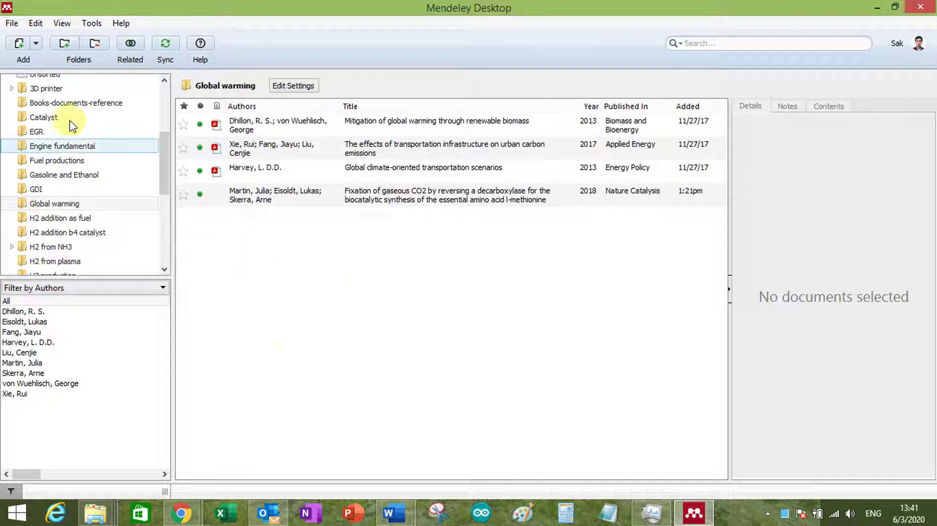
{"action": "left_click", "coordinate": [10, 25]}
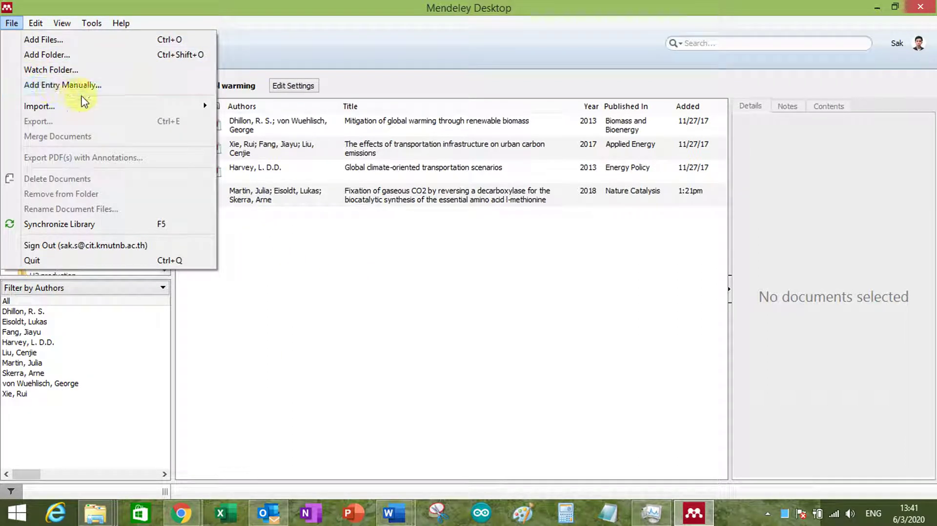
{"action": "left_click", "coordinate": [105, 90]}
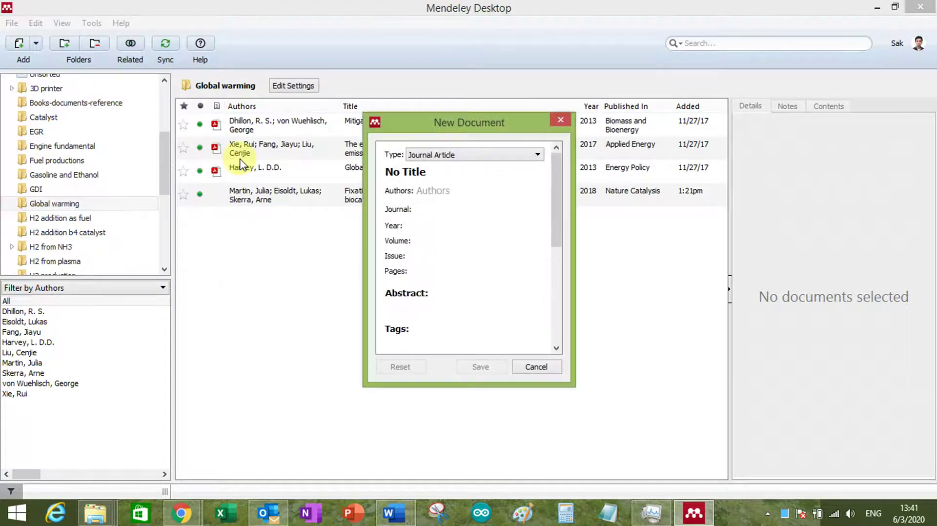
{"action": "left_click_drag", "start_coordinate": [469, 129], "coordinate": [443, 116]}
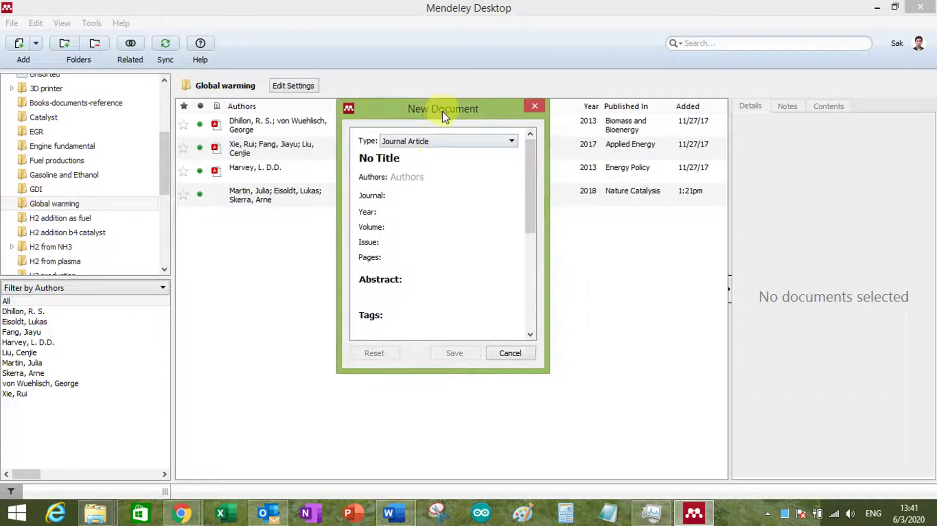
{"action": "left_click", "coordinate": [503, 148]}
{"action": "left_click_drag", "start_coordinate": [511, 158], "coordinate": [511, 214]}
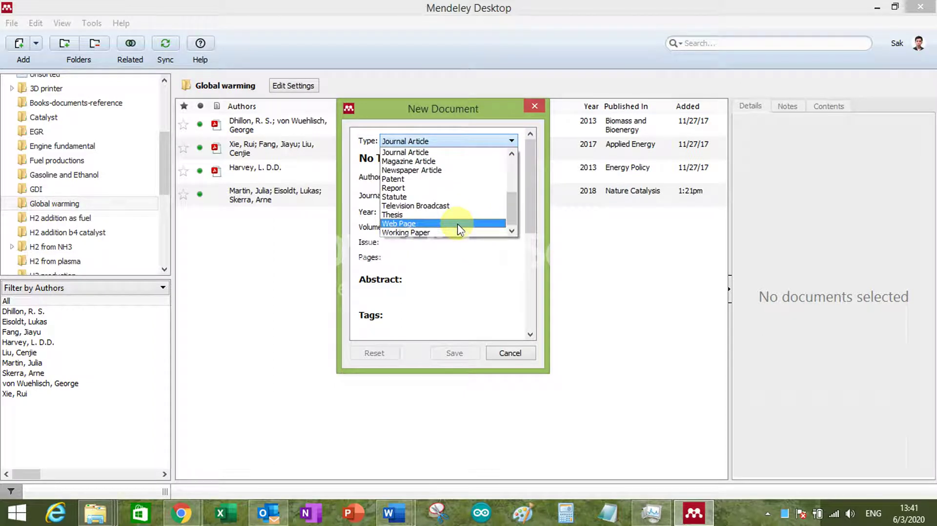
{"action": "left_click", "coordinate": [459, 224]}
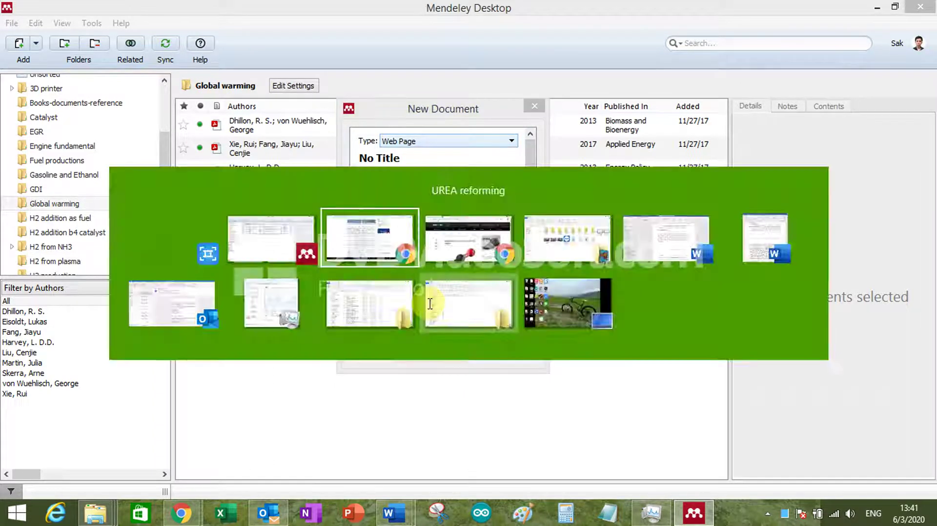
Copy the heading "Breakthrough in industrial CO2 usage" from the phys.org article in Chrome into the title of Mendeley's new document.
{"action": "key", "text": "alt+Tab"}
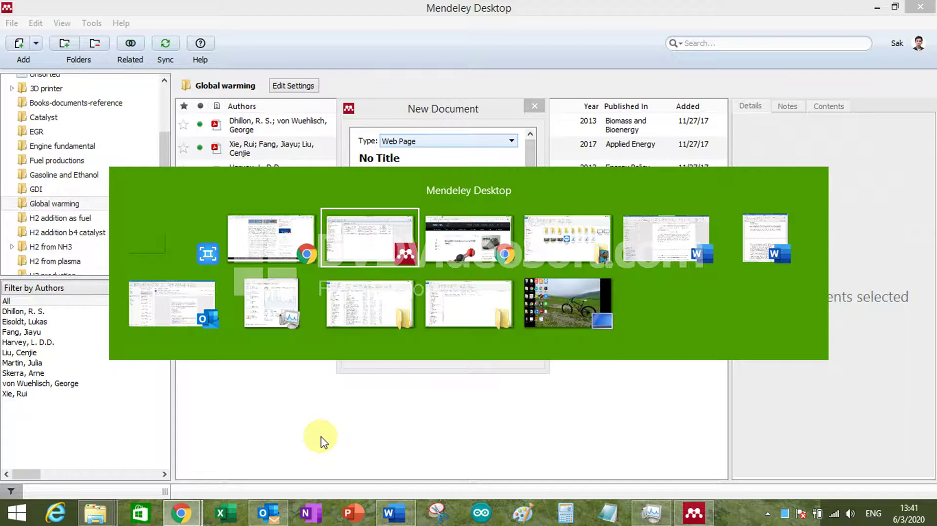
{"action": "key", "text": "alt+Tab"}
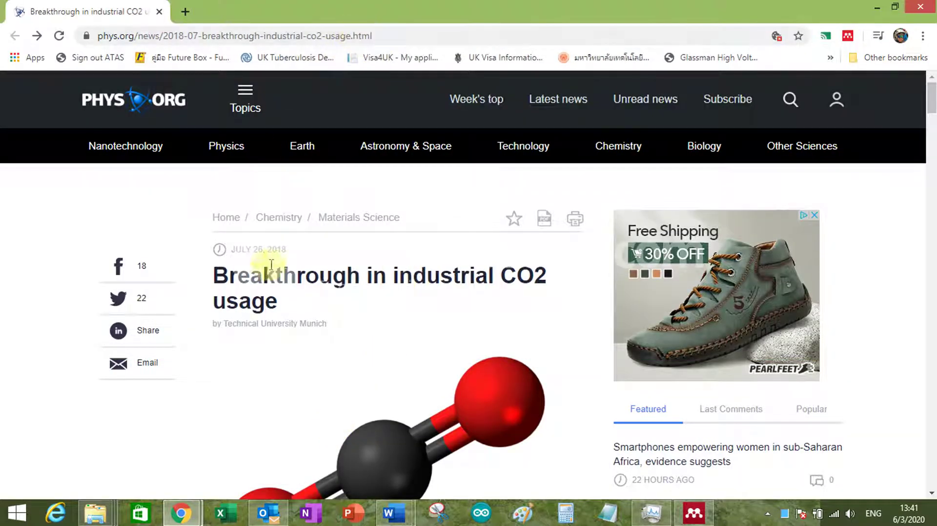
{"action": "left_click_drag", "start_coordinate": [279, 306], "coordinate": [215, 275]}
{"action": "key", "text": "ctrl+c"}
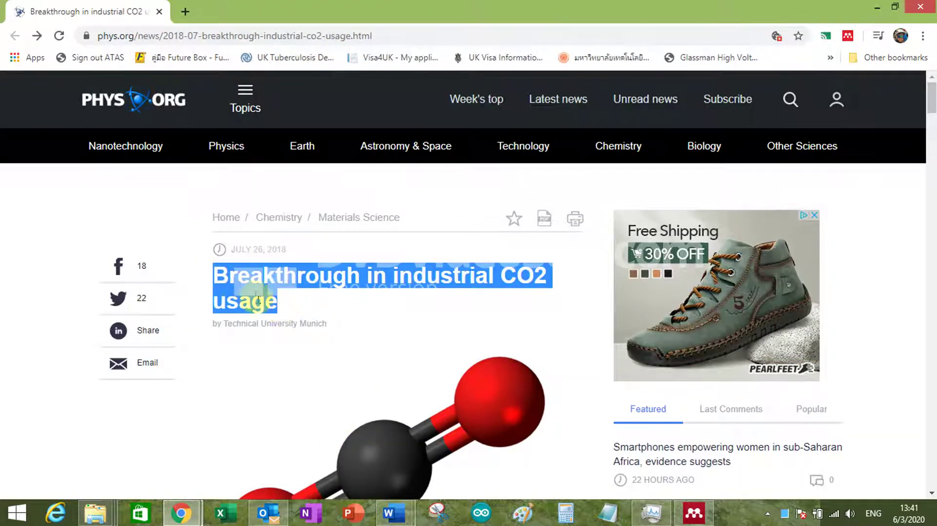
{"action": "key", "text": "alt+Tab"}
{"action": "key", "text": "alt+Tab"}
{"action": "left_click", "coordinate": [414, 158]}
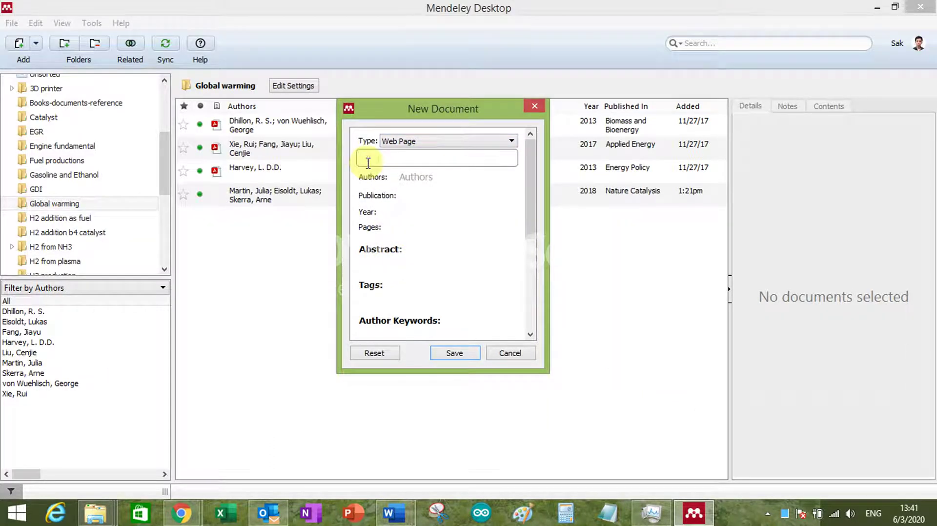
{"action": "key", "text": "ctrl+v"}
{"action": "key", "text": "Return"}
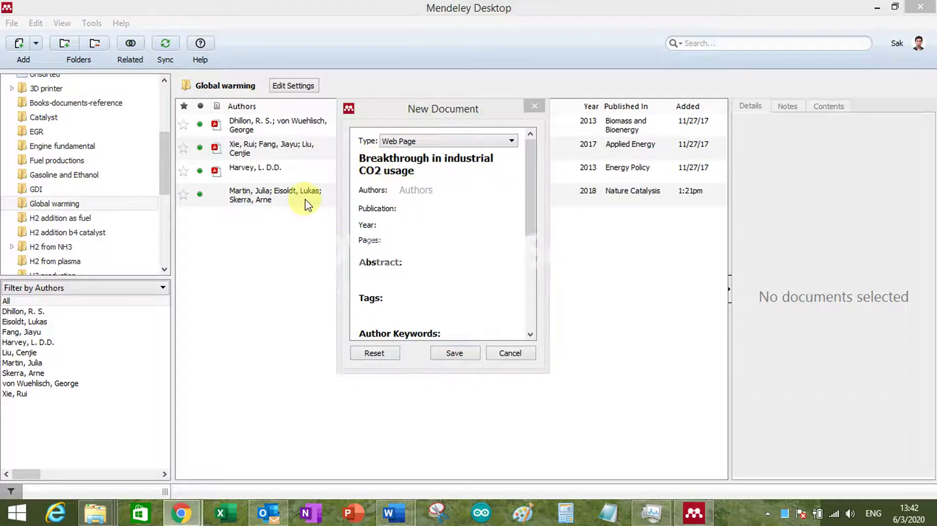
Copy the byline "Technical University Munich" from the Chrome article and enter it as the author of the new Mendeley document.
{"action": "key", "text": "alt+Tab"}
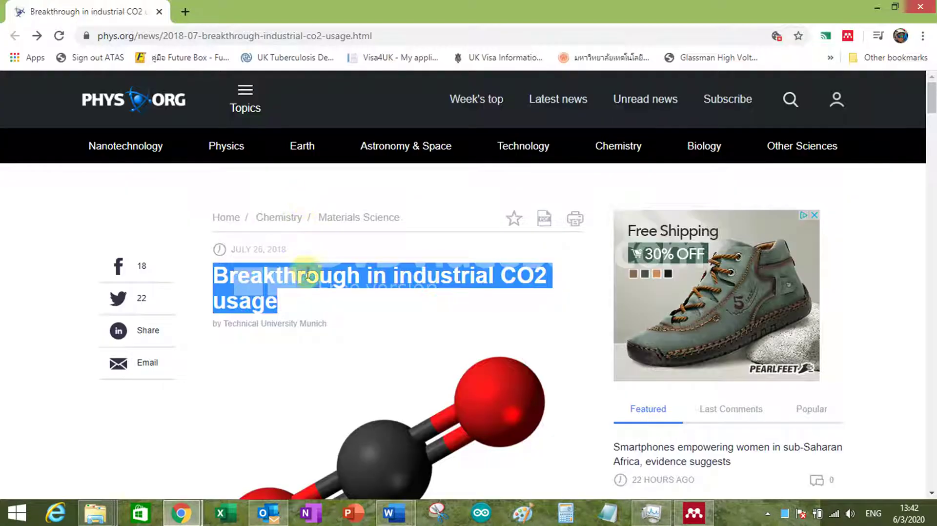
{"action": "left_click", "coordinate": [327, 326]}
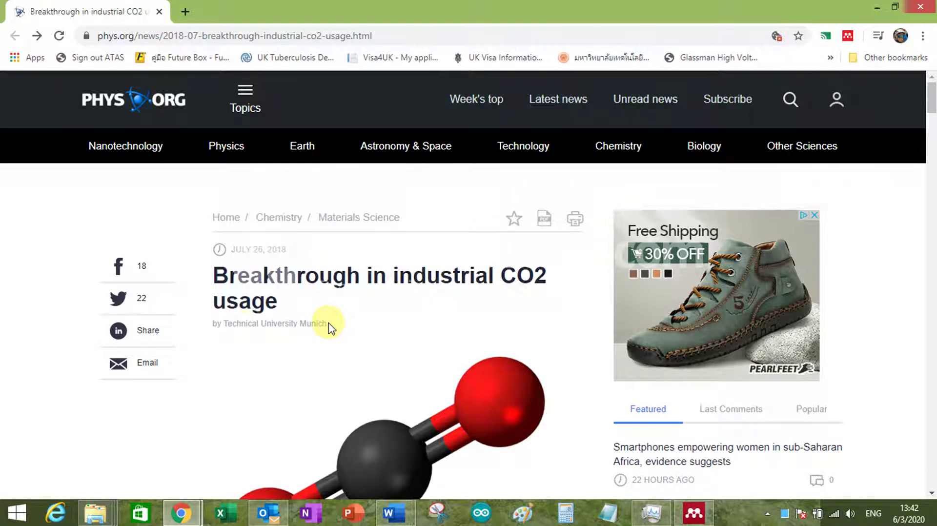
{"action": "left_click_drag", "start_coordinate": [328, 326], "coordinate": [227, 327]}
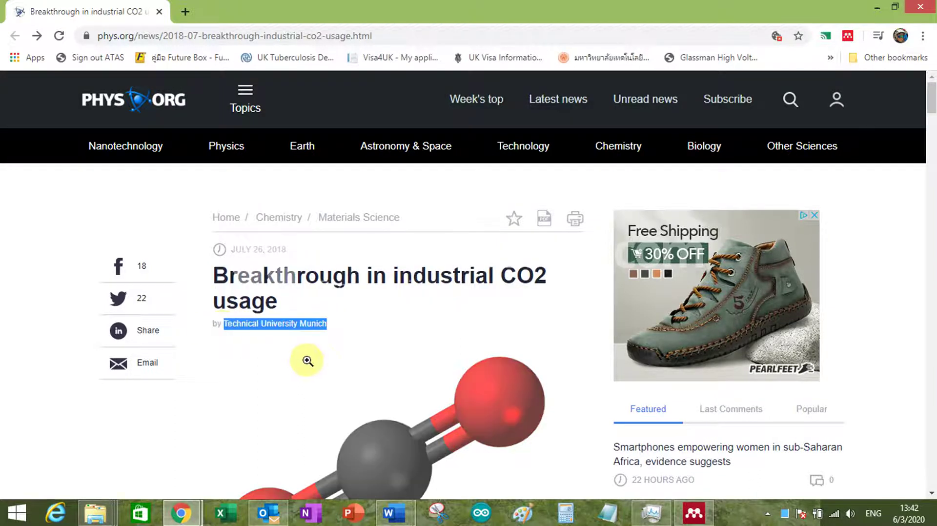
{"action": "key", "text": "alt+Tab"}
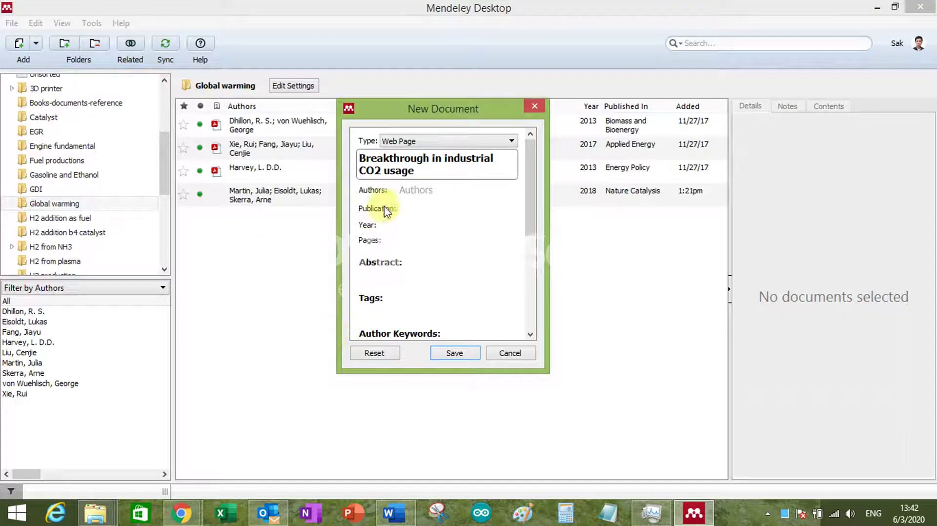
{"action": "left_click", "coordinate": [415, 190]}
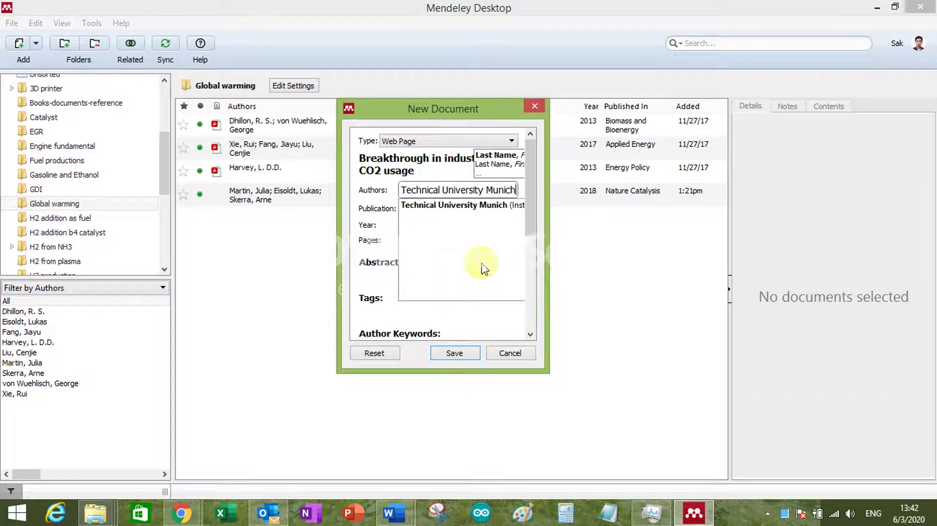
{"action": "type", "text": "Technical University Munich"}
{"action": "left_click", "coordinate": [373, 230]}
Check the article's publication date in Chrome and set the new Mendeley document's year to 2018.
{"action": "key", "text": "alt+Tab"}
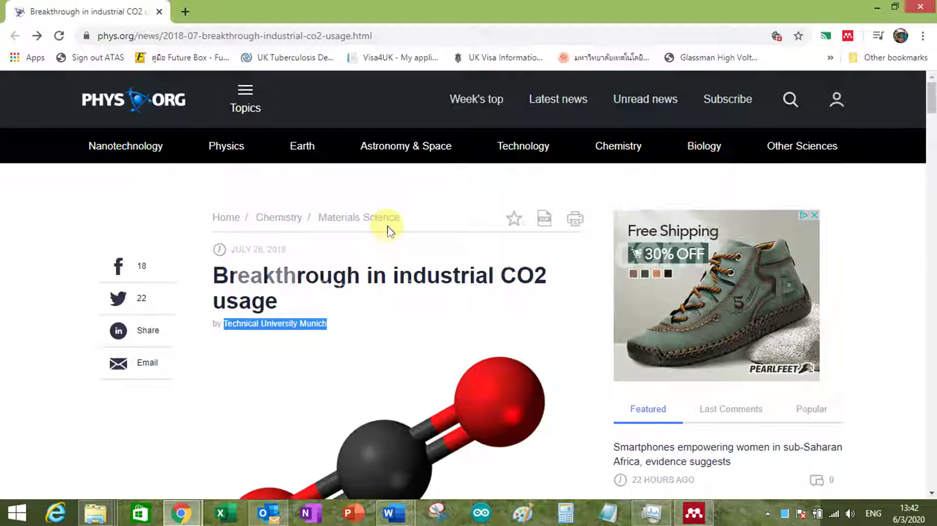
{"action": "key", "text": "alt+Tab"}
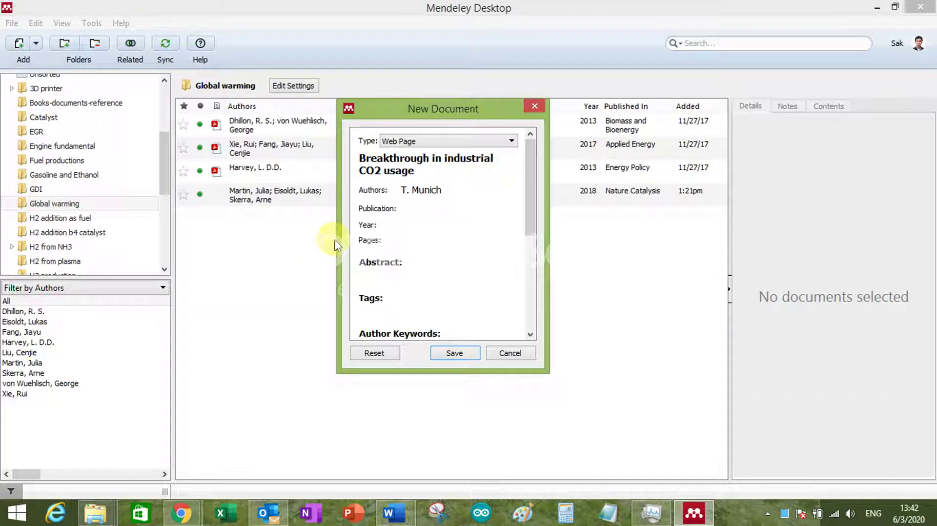
{"action": "key", "text": "alt+Tab"}
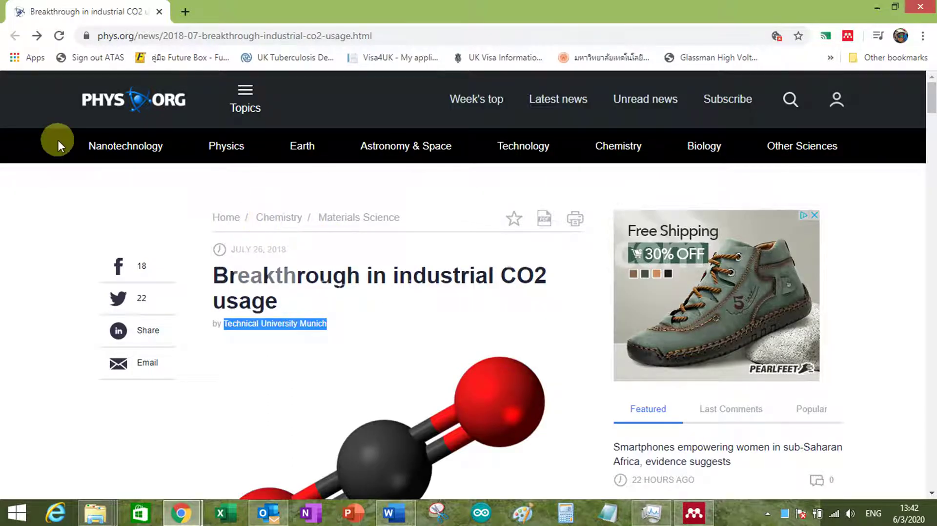
{"action": "scroll", "coordinate": [309, 244], "scroll_direction": "down", "scroll_amount": 10}
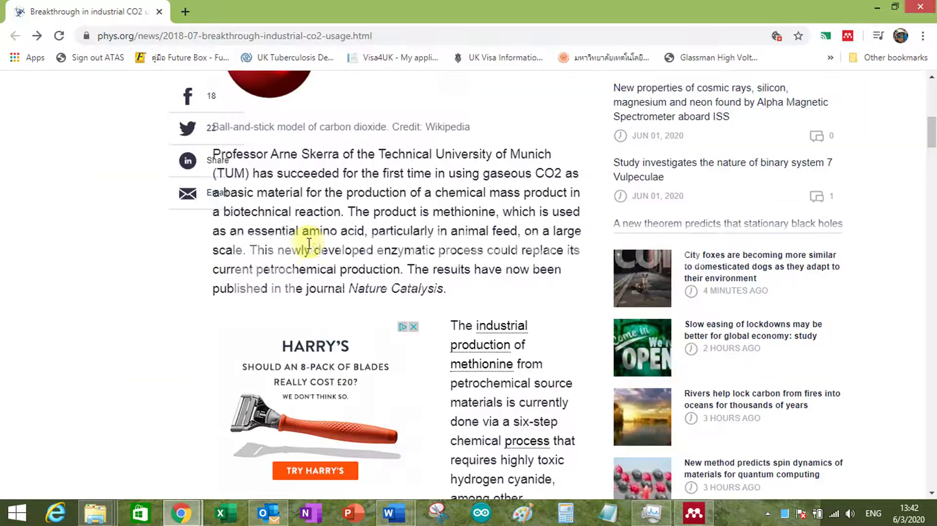
{"action": "scroll", "coordinate": [309, 244], "scroll_direction": "up", "scroll_amount": 10}
{"action": "key", "text": "alt+Tab"}
{"action": "left_click", "coordinate": [397, 225]}
{"action": "key", "text": "alt+Tab"}
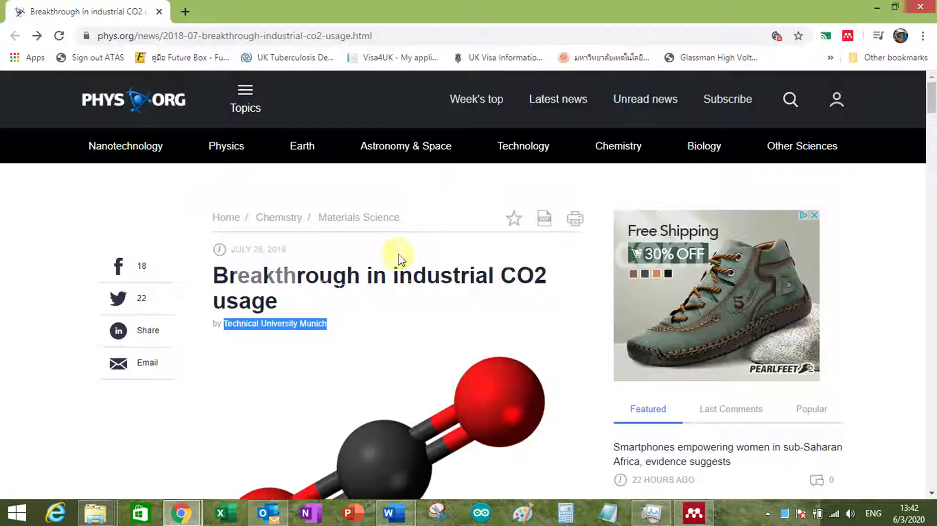
{"action": "key", "text": "alt+Tab"}
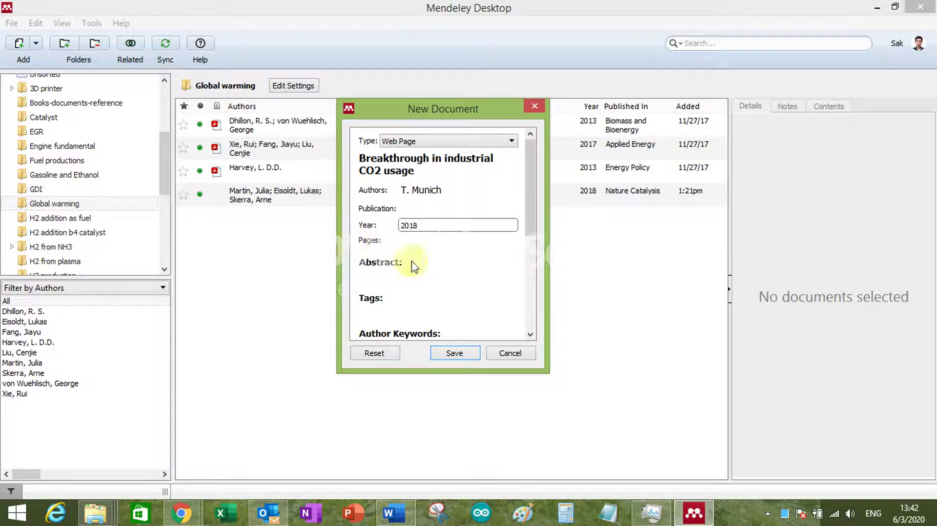
Copy the article's opening paragraph, from "Professor Arne Skerra" to "Nature Catalysis", from Chrome into the abstract of the new Mendeley document.
{"action": "left_click", "coordinate": [397, 272]}
{"action": "key", "text": "alt+Tab"}
{"action": "scroll", "coordinate": [303, 278], "scroll_direction": "down", "scroll_amount": 7}
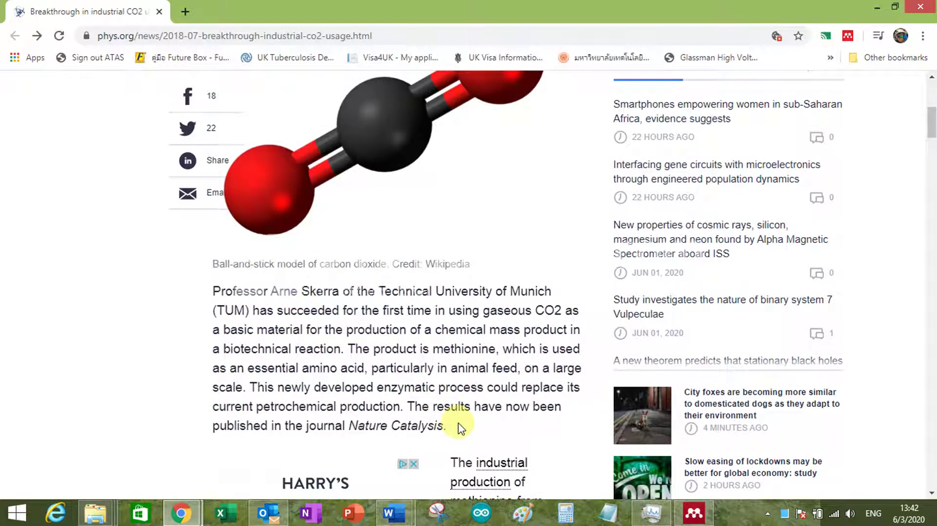
{"action": "left_click_drag", "start_coordinate": [459, 427], "coordinate": [221, 299]}
{"action": "key", "text": "ctrl+c"}
{"action": "key", "text": "alt+Tab"}
{"action": "left_click", "coordinate": [408, 276]}
{"action": "key", "text": "ctrl+v"}
Set the new document's date accessed to 2020-06-03.
{"action": "scroll", "coordinate": [405, 281], "scroll_direction": "down", "scroll_amount": 3}
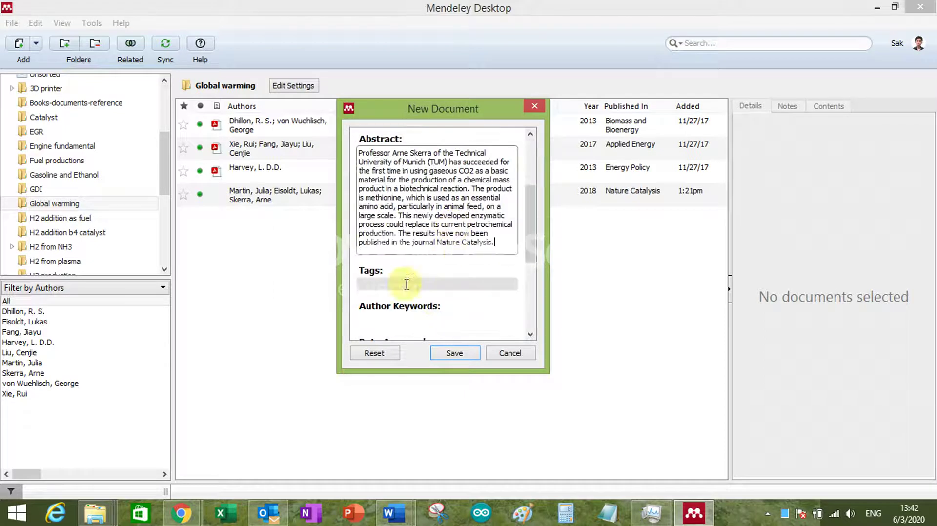
{"action": "scroll", "coordinate": [428, 281], "scroll_direction": "down", "scroll_amount": 3}
{"action": "scroll", "coordinate": [429, 282], "scroll_direction": "down", "scroll_amount": 3}
{"action": "left_click", "coordinate": [423, 238]}
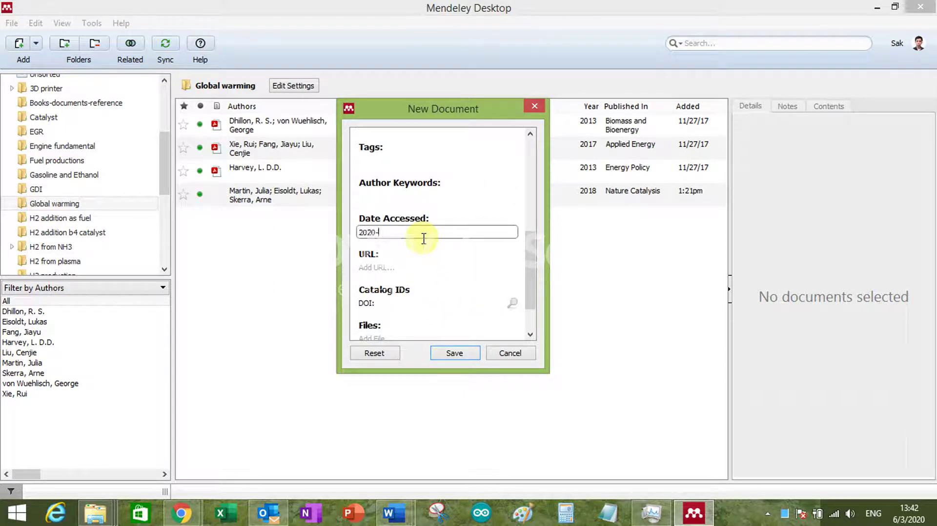
{"action": "type", "text": "2020-06-03"}
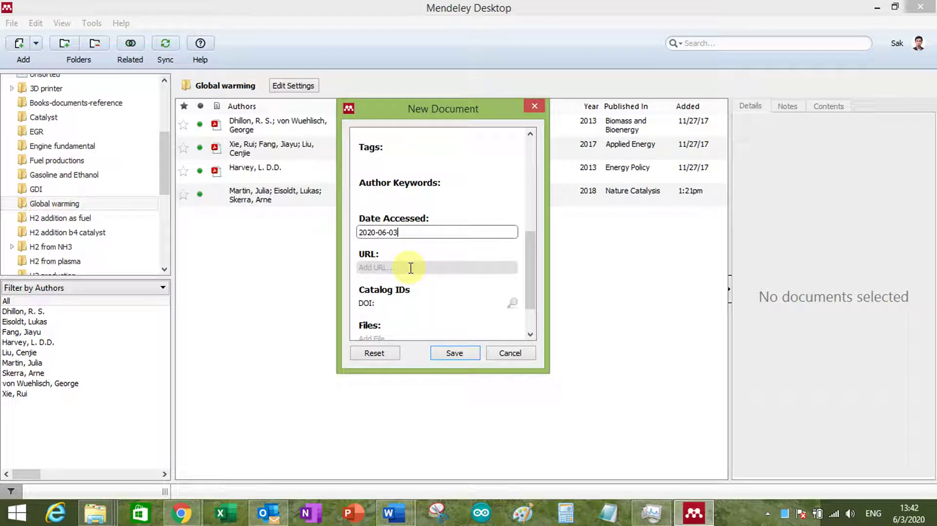
Copy the article's address phys.org/news/2018-07-breakthrough-industrial-co2-usage.html from Chrome into the URL of the new Mendeley document.
{"action": "key", "text": "alt+Tab"}
{"action": "left_click", "coordinate": [355, 35]}
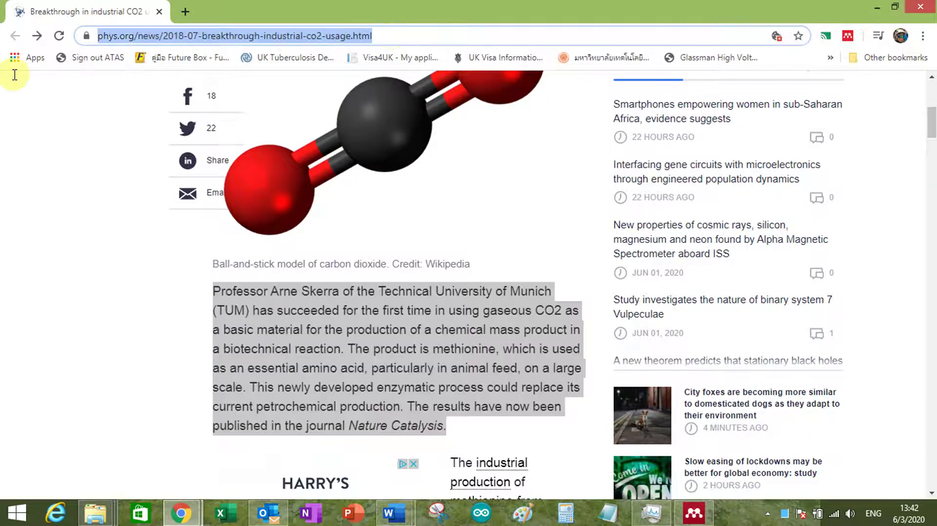
{"action": "key", "text": "alt+Tab"}
{"action": "left_click", "coordinate": [417, 263]}
{"action": "key", "text": "ctrl+v"}
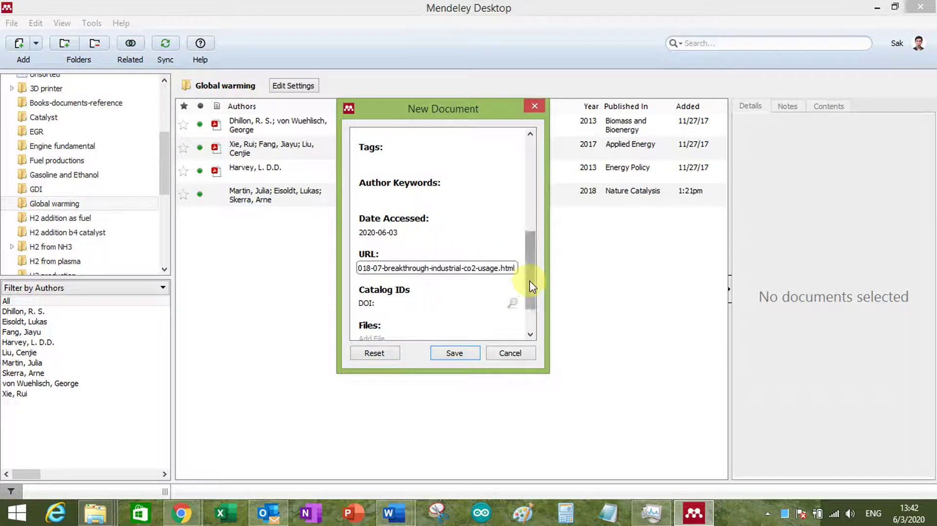
Check the completed web page entry from its remaining settings back to its title, and save it to the Global warming folder.
{"action": "scroll", "coordinate": [529, 280], "scroll_direction": "down", "scroll_amount": 2}
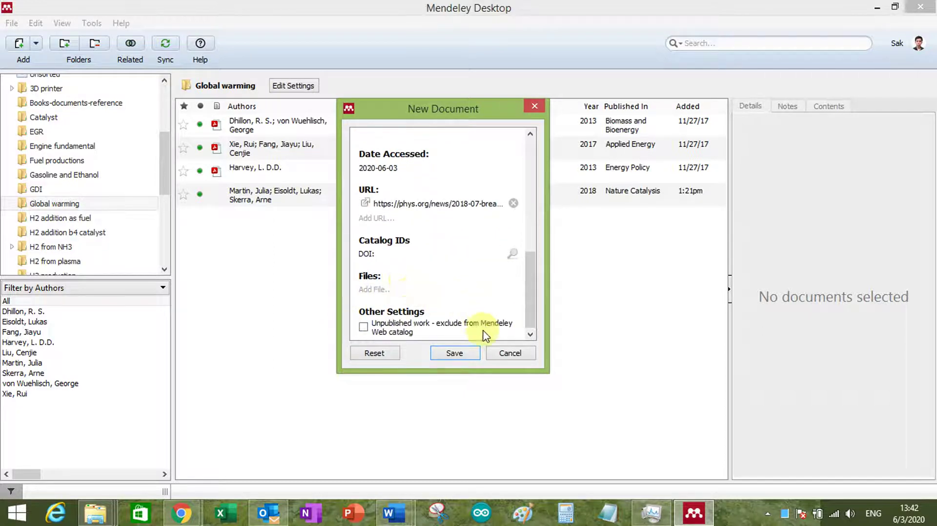
{"action": "scroll", "coordinate": [472, 236], "scroll_direction": "up", "scroll_amount": 8}
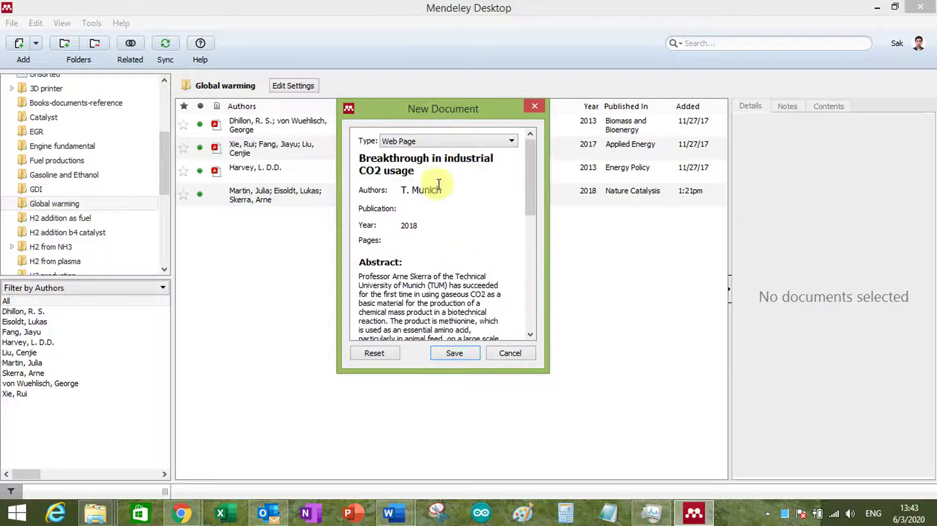
{"action": "left_click", "coordinate": [454, 353]}
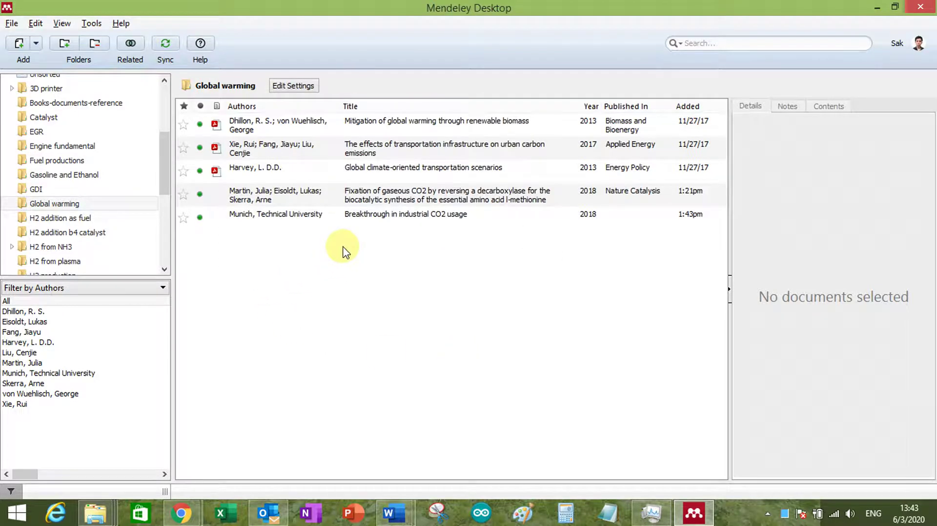
Review the details of the saved "Breakthrough in industrial CO2 usage" entry, from its document type down to the last fields.
{"action": "left_click", "coordinate": [365, 218]}
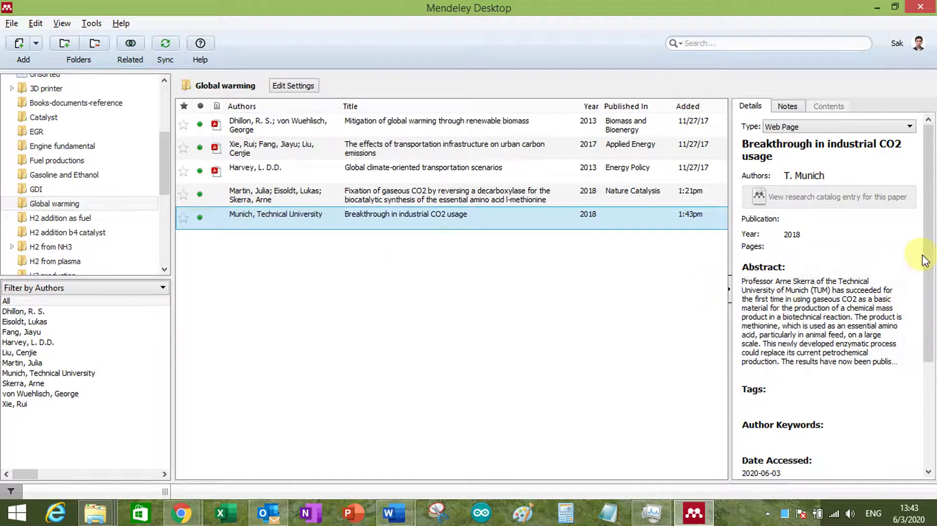
{"action": "left_click_drag", "start_coordinate": [928, 257], "coordinate": [930, 369]}
{"action": "scroll", "coordinate": [929, 370], "scroll_direction": "up", "scroll_amount": 5}
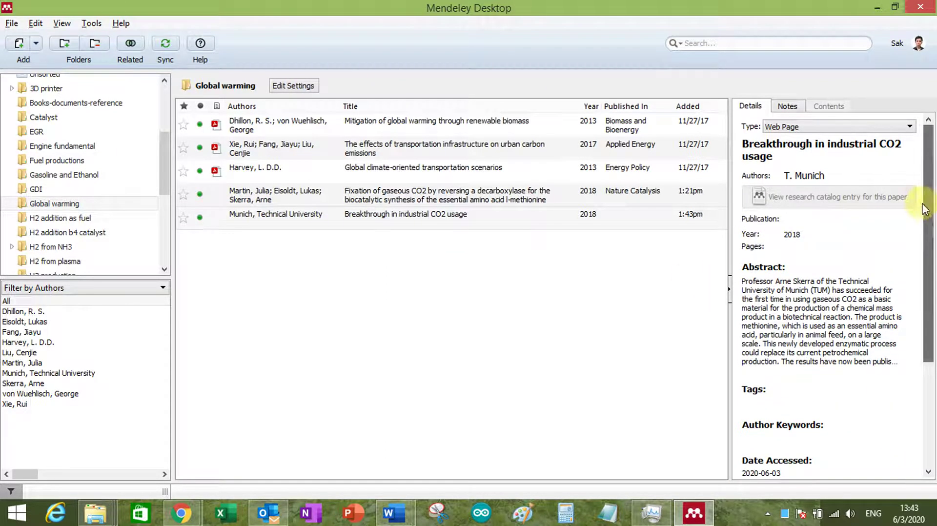